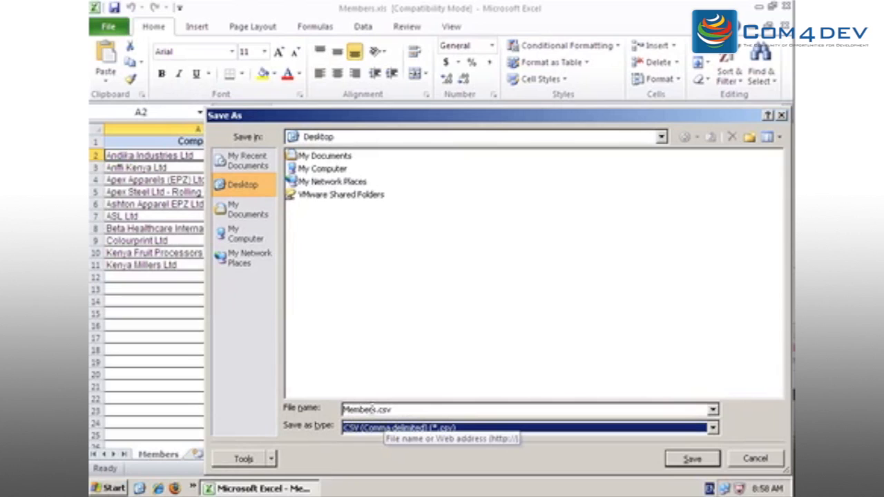
Save the workbook to the desktop as Members.csv in CSV (Comma delimited) format, keep that format, and close Excel.
{"action": "left_click", "coordinate": [693, 458]}
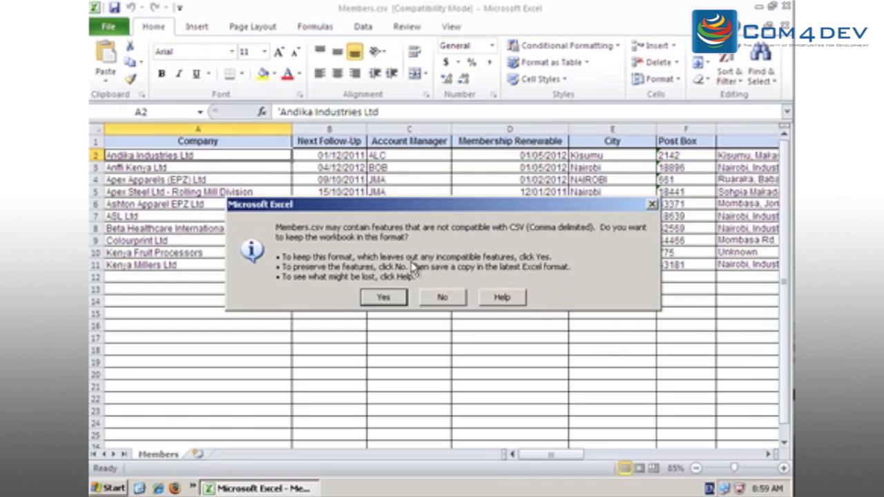
{"action": "left_click", "coordinate": [385, 298]}
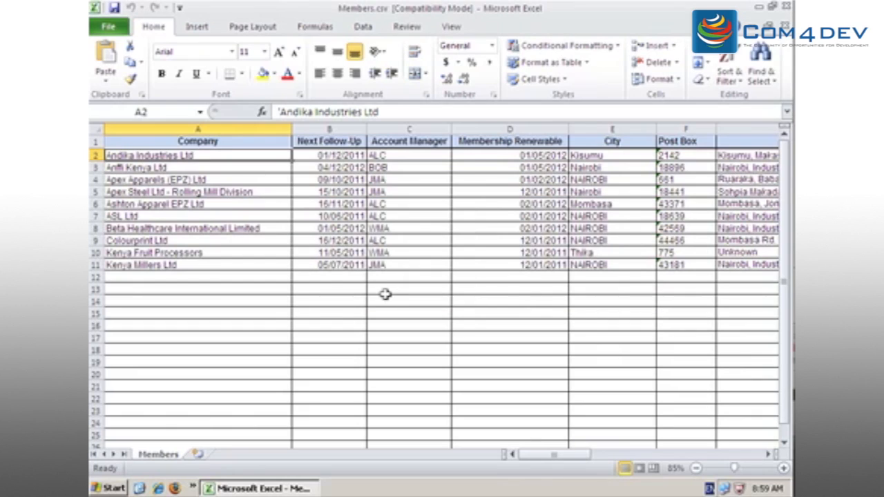
{"action": "left_click", "coordinate": [787, 7]}
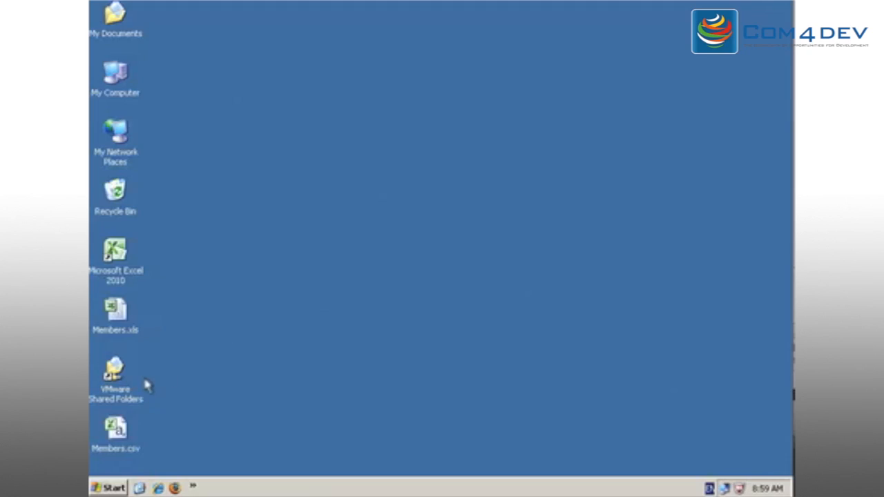
Open Members.csv from the desktop in WordPad to check which delimiter separates its fields, and close it again.
{"action": "right_click", "coordinate": [116, 428]}
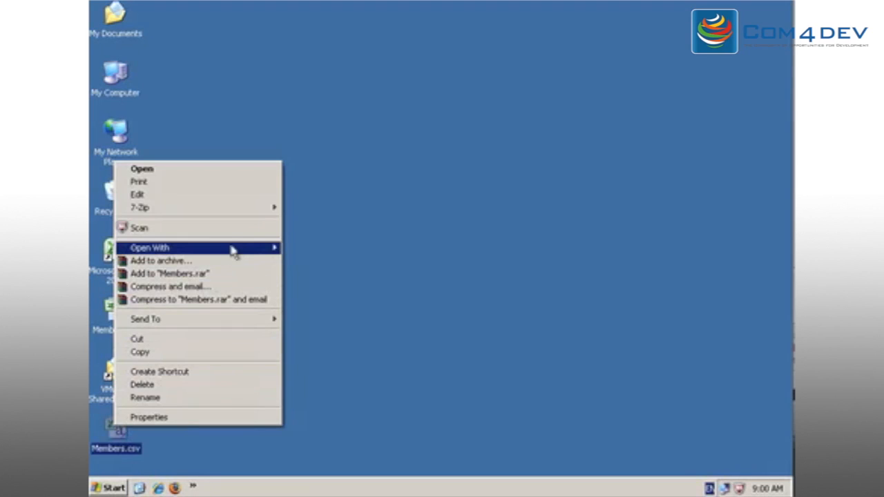
{"action": "mouse_move", "coordinate": [235, 252]}
{"action": "left_click", "coordinate": [321, 277]}
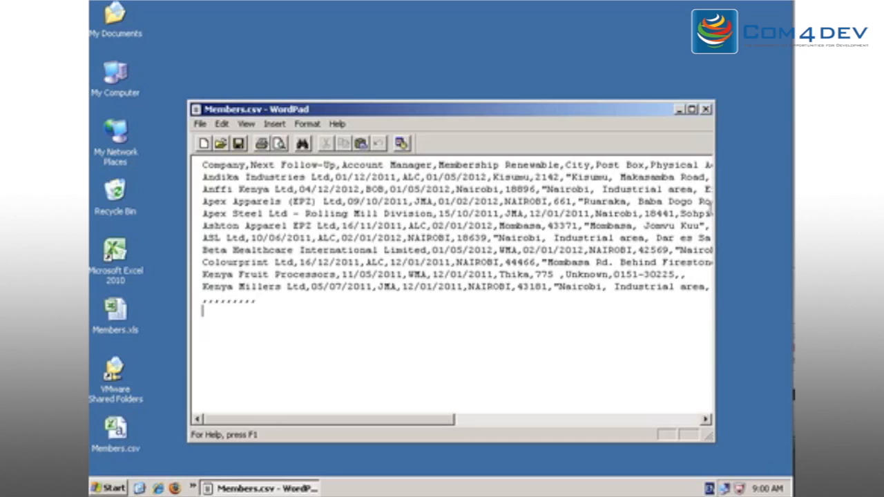
{"action": "left_click", "coordinate": [706, 109]}
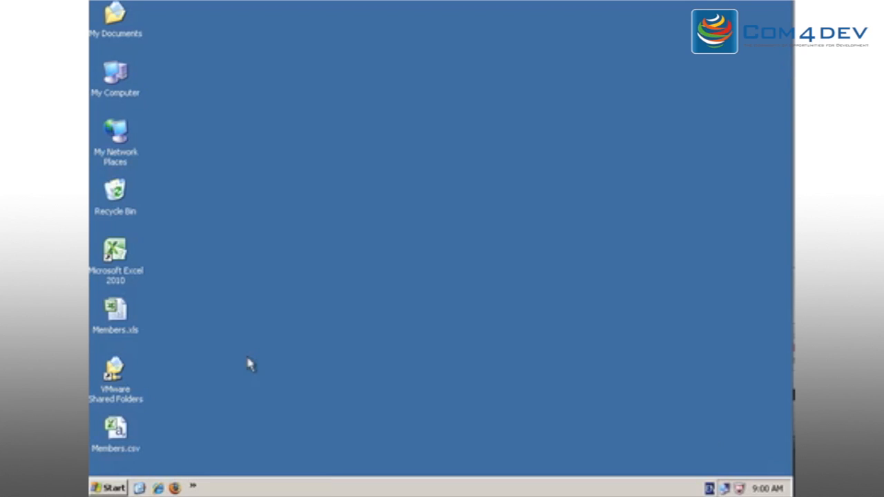
Open the number format customization of Regional and Language Options in the Windows Control Panel.
{"action": "left_click", "coordinate": [118, 489]}
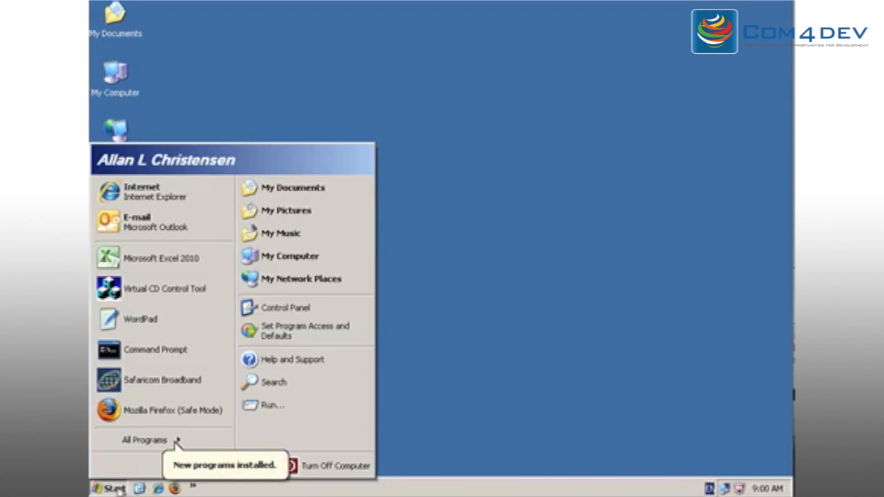
{"action": "left_click", "coordinate": [287, 311]}
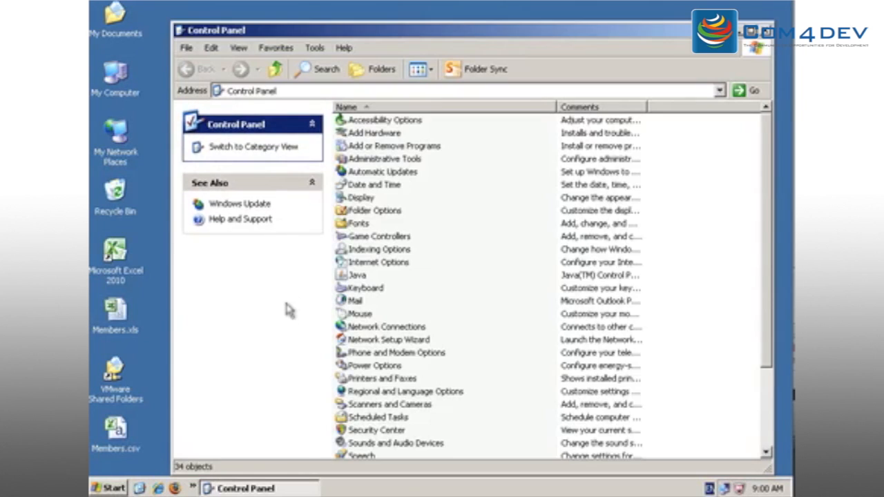
{"action": "left_click", "coordinate": [413, 393]}
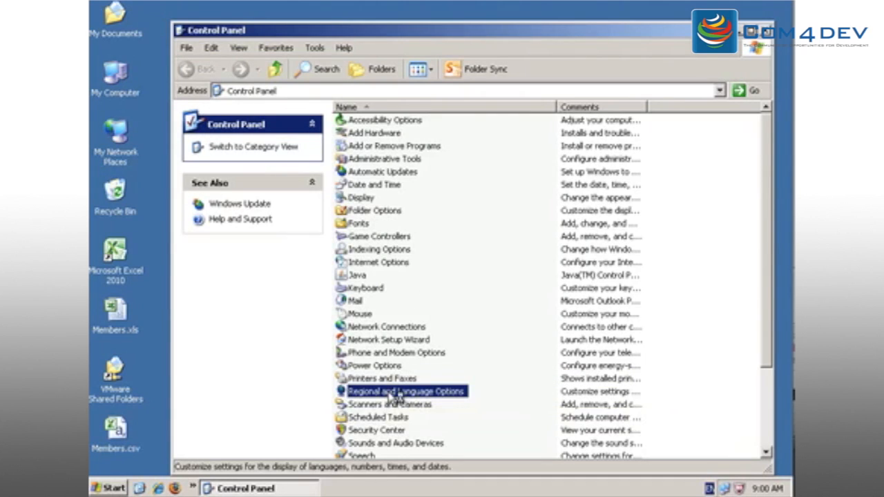
{"action": "double_click", "coordinate": [398, 394]}
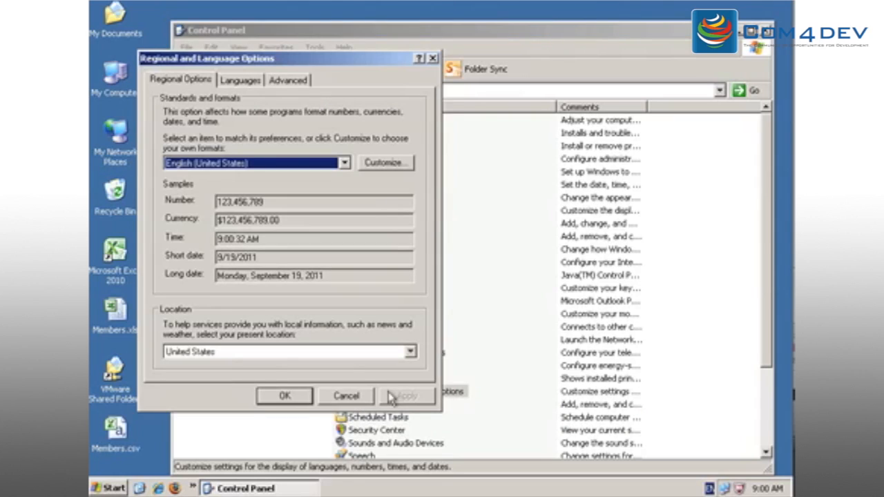
{"action": "left_click", "coordinate": [386, 163]}
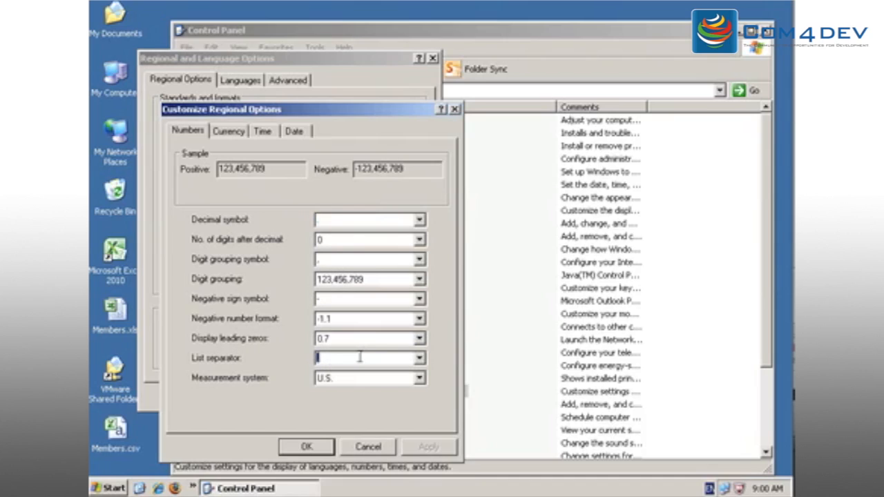
Set the list separator to |, keep U.S. as the measurement system, accept the regional settings and close Control Panel.
{"action": "key", "text": "BackSpace"}
{"action": "left_click", "coordinate": [367, 378]}
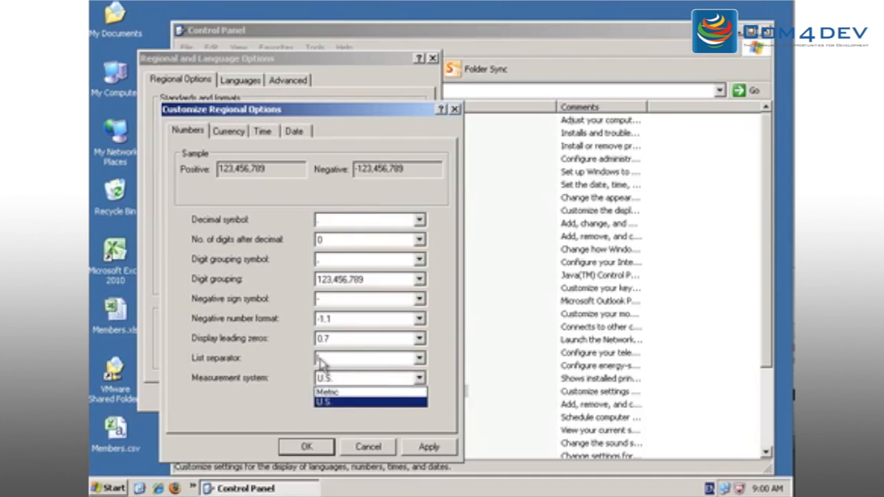
{"action": "left_click", "coordinate": [452, 361]}
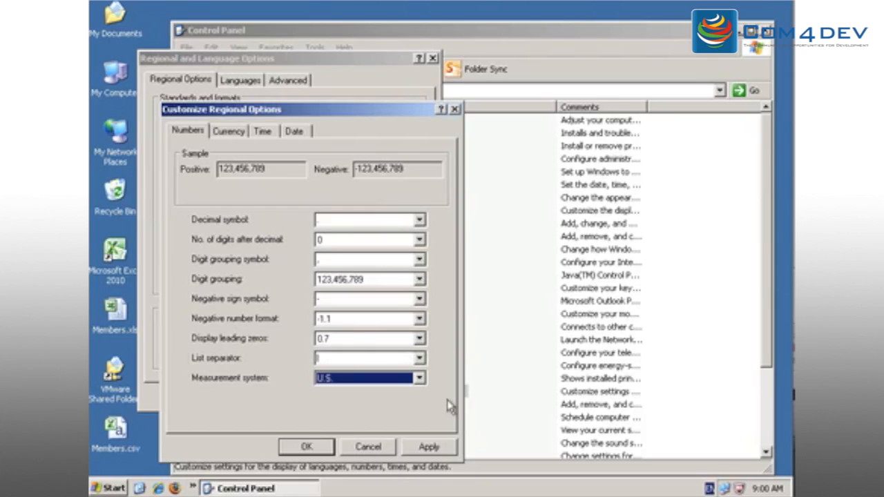
{"action": "left_click", "coordinate": [312, 448]}
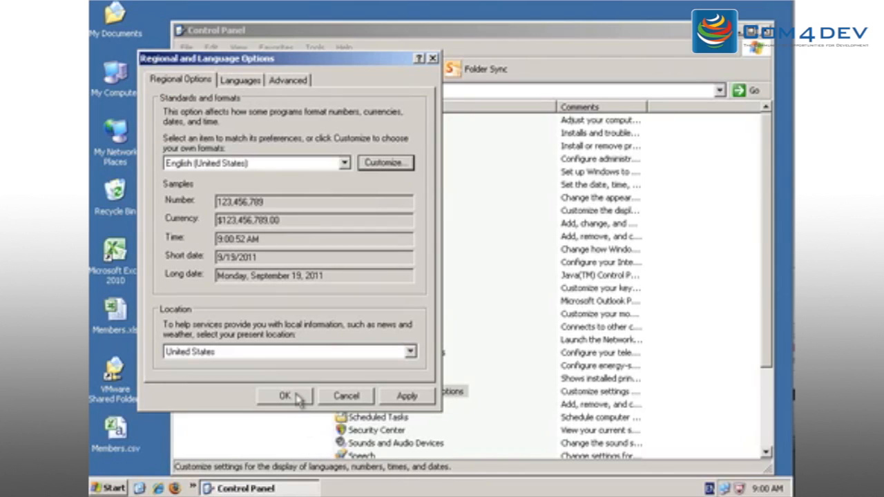
{"action": "left_click", "coordinate": [298, 398]}
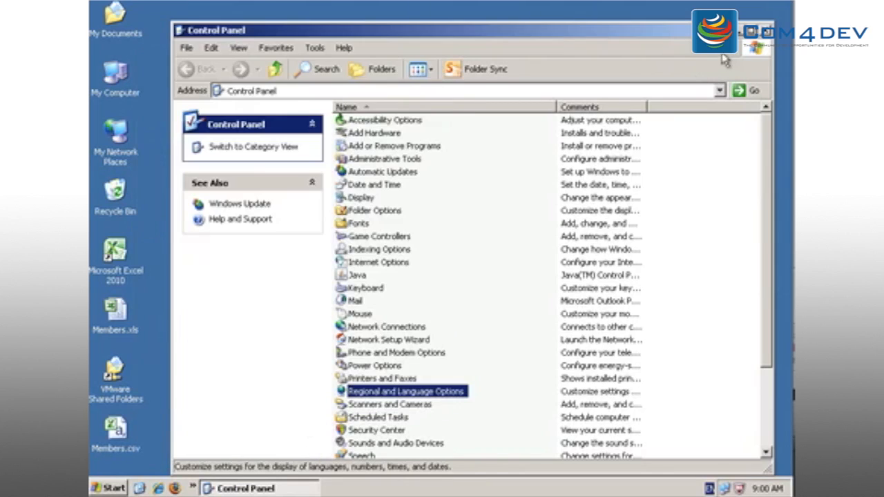
{"action": "left_click", "coordinate": [769, 31]}
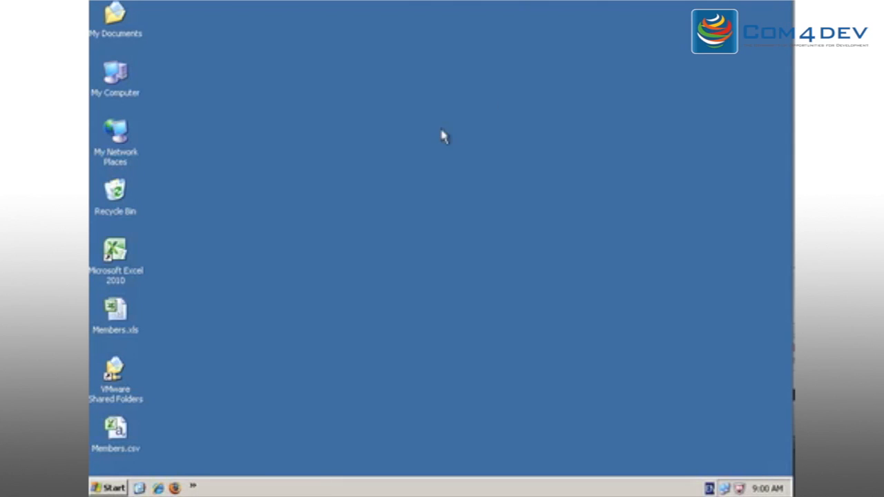
Open Members.xls from the desktop in Excel and choose CSV (Comma delimited) as the format for saving a copy.
{"action": "double_click", "coordinate": [121, 316]}
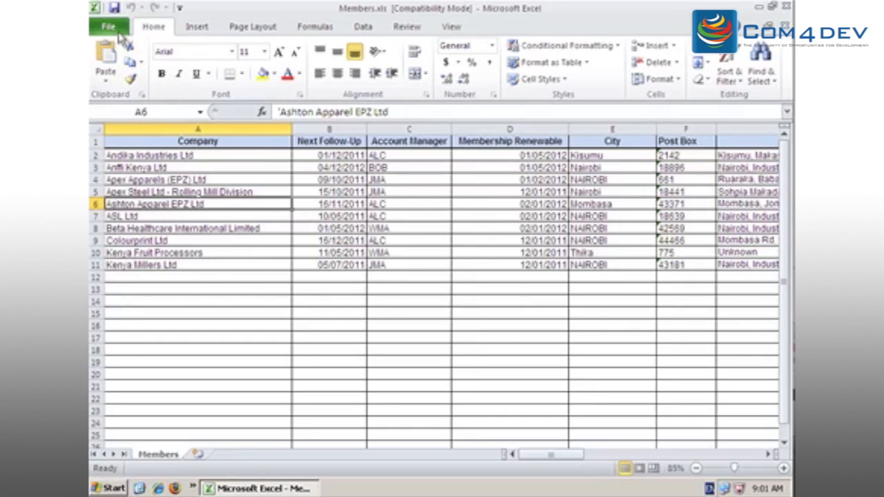
{"action": "left_click", "coordinate": [111, 27]}
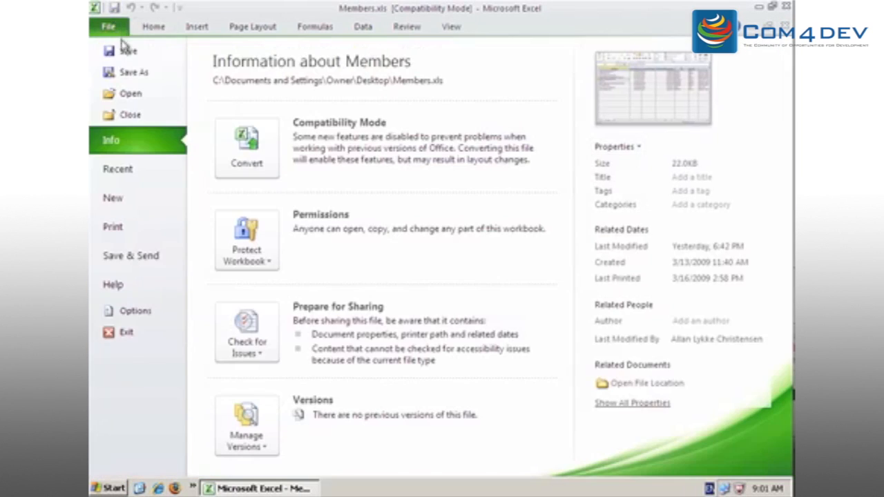
{"action": "left_click", "coordinate": [138, 74]}
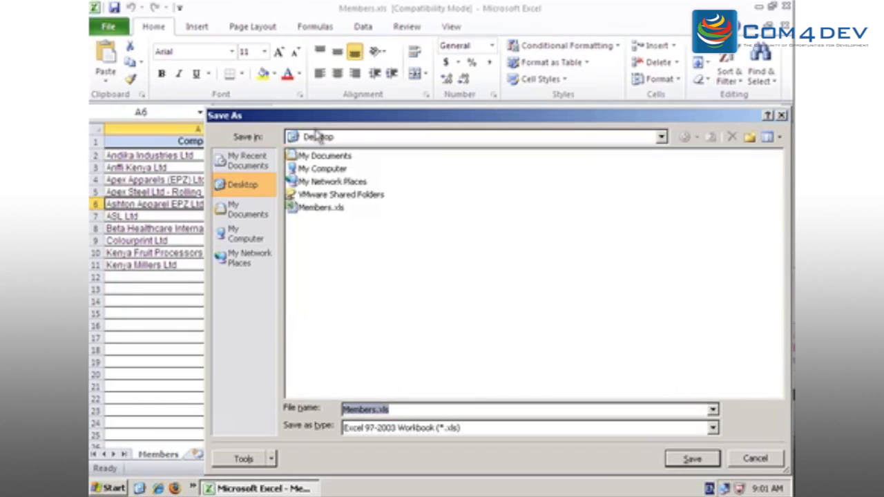
{"action": "left_click", "coordinate": [478, 428]}
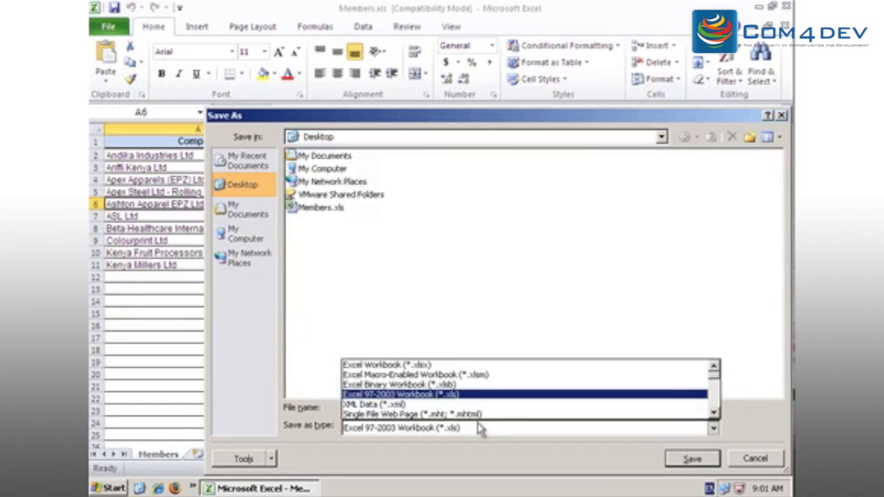
{"action": "scroll", "coordinate": [714, 414], "scroll_direction": "down", "scroll_amount": 3}
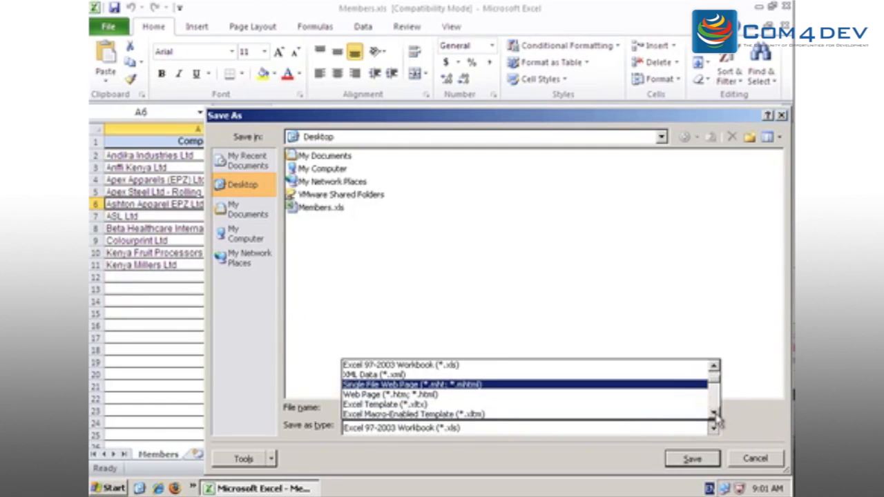
{"action": "scroll", "coordinate": [717, 418], "scroll_direction": "down", "scroll_amount": 1}
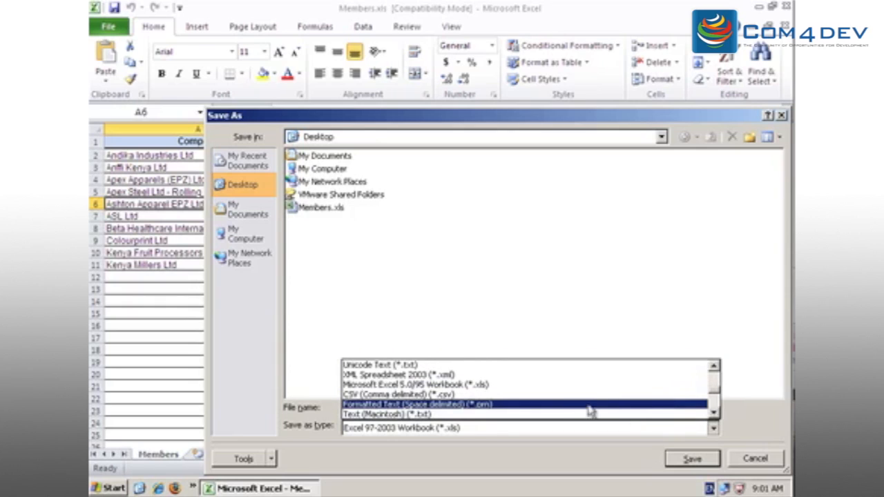
{"action": "left_click", "coordinate": [523, 400]}
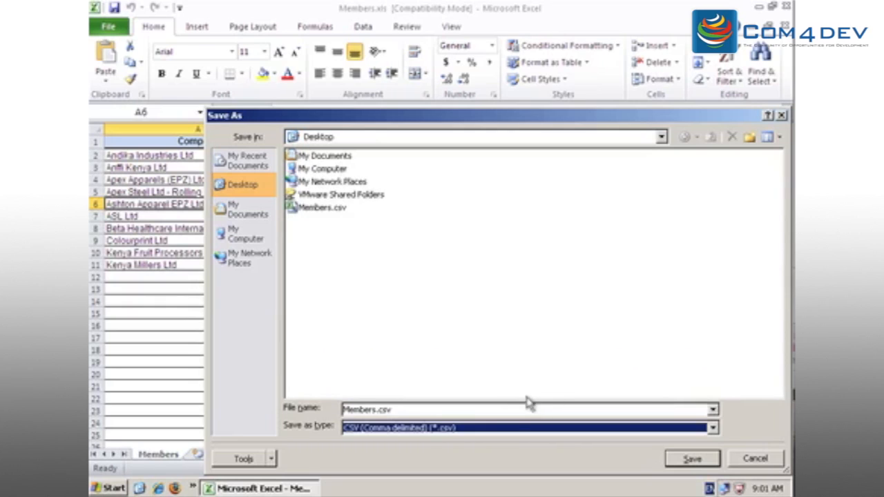
Save the copy as Members.csv over the existing file, keeping the CSV format, and close Excel without saving again.
{"action": "left_click", "coordinate": [697, 461]}
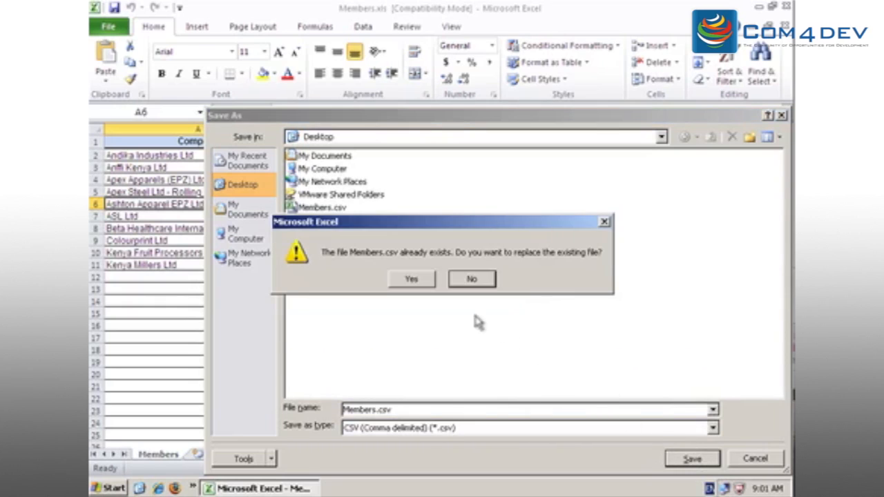
{"action": "left_click", "coordinate": [414, 279]}
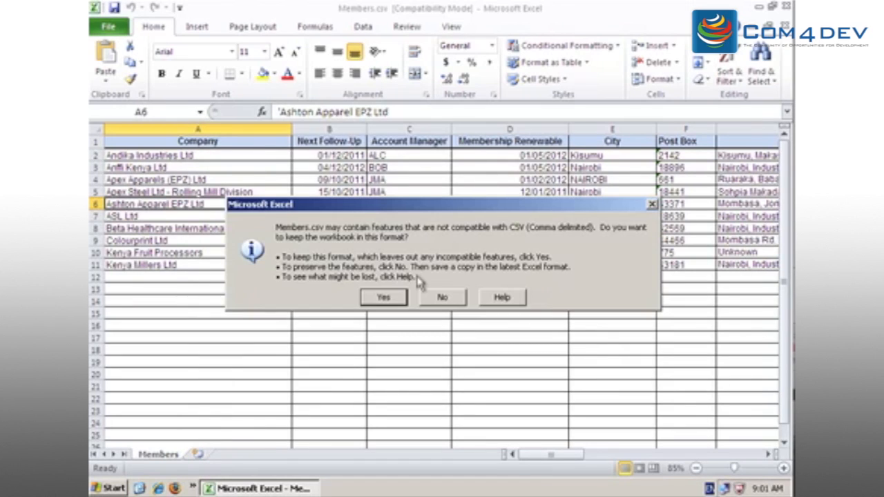
{"action": "left_click", "coordinate": [390, 296]}
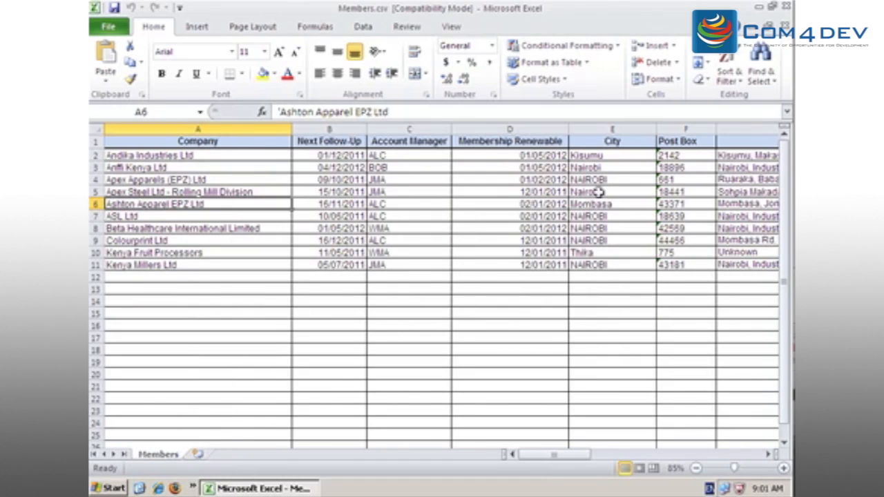
{"action": "left_click", "coordinate": [788, 8]}
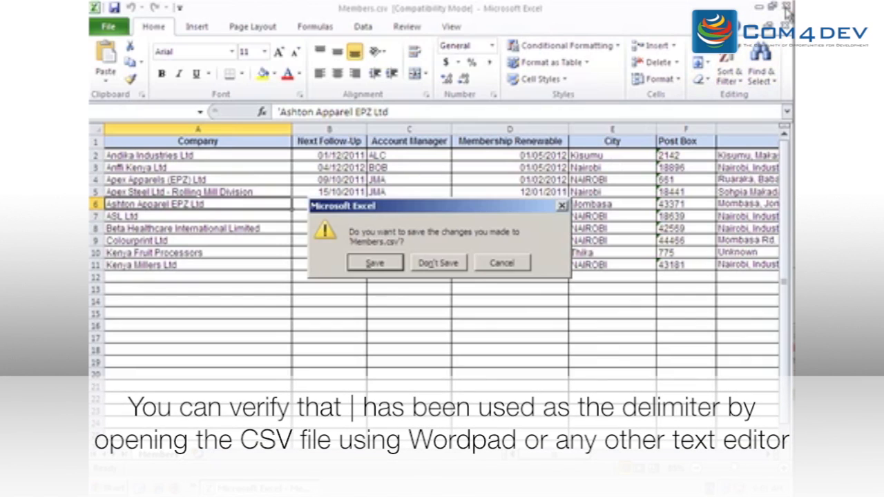
{"action": "left_click", "coordinate": [437, 265]}
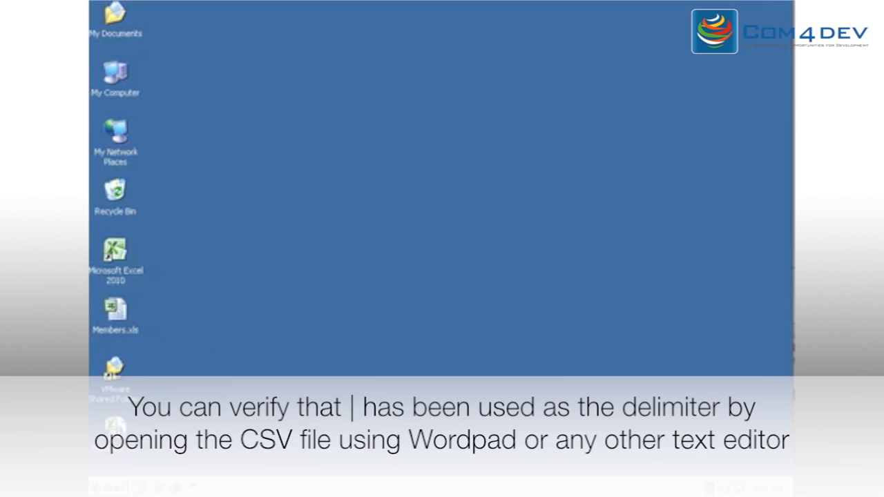
Open the new Members.csv in WordPad to verify that | is used as the delimiter, and close it again.
{"action": "right_click", "coordinate": [109, 428]}
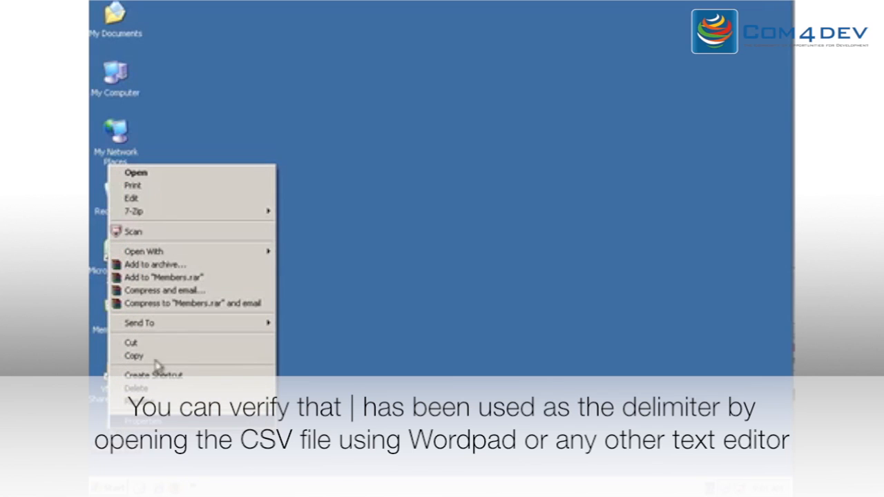
{"action": "mouse_move", "coordinate": [213, 253]}
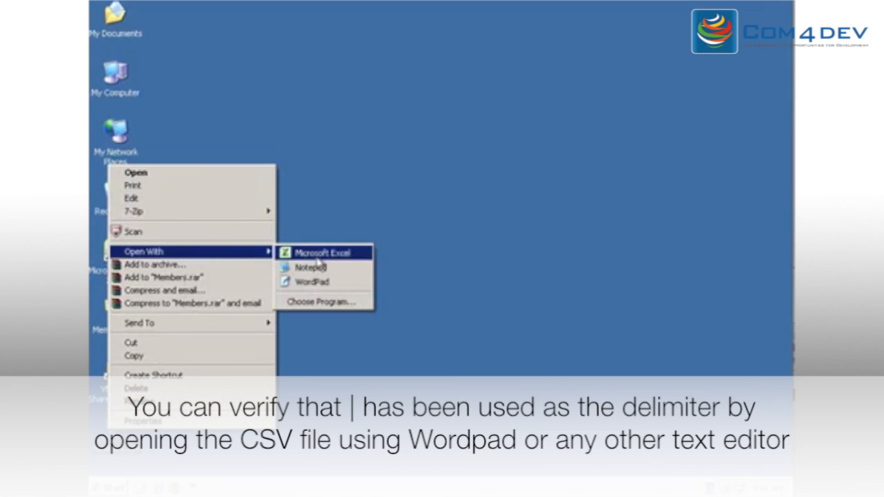
{"action": "left_click", "coordinate": [315, 282]}
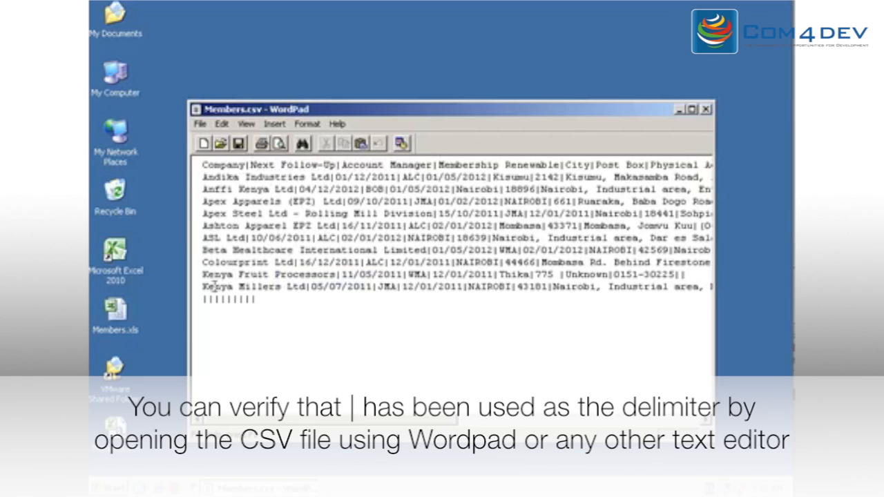
{"action": "left_click", "coordinate": [707, 109]}
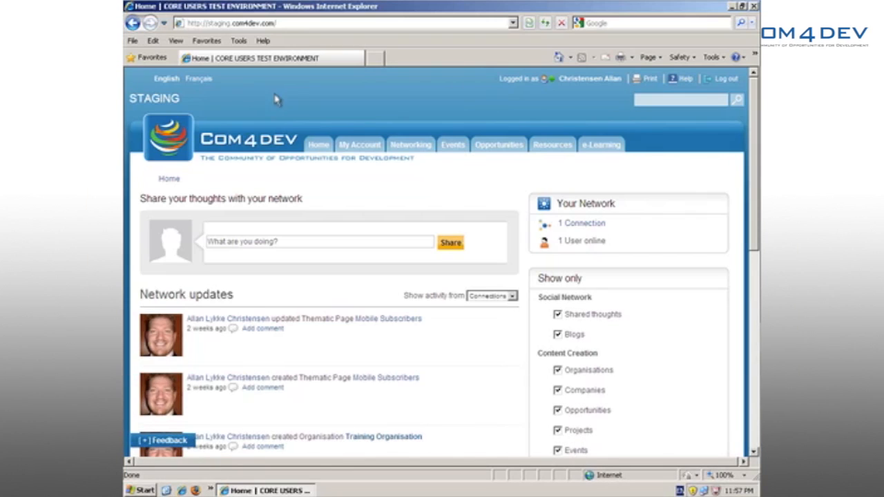
On the Com4dev site in Internet Explorer, open the test organisation's page from the account's My Organisations list.
{"action": "mouse_move", "coordinate": [357, 145]}
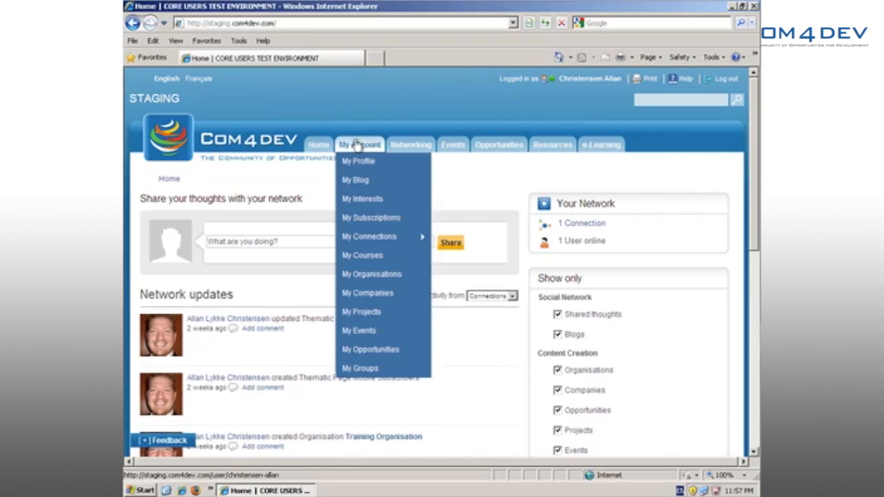
{"action": "left_click", "coordinate": [371, 275]}
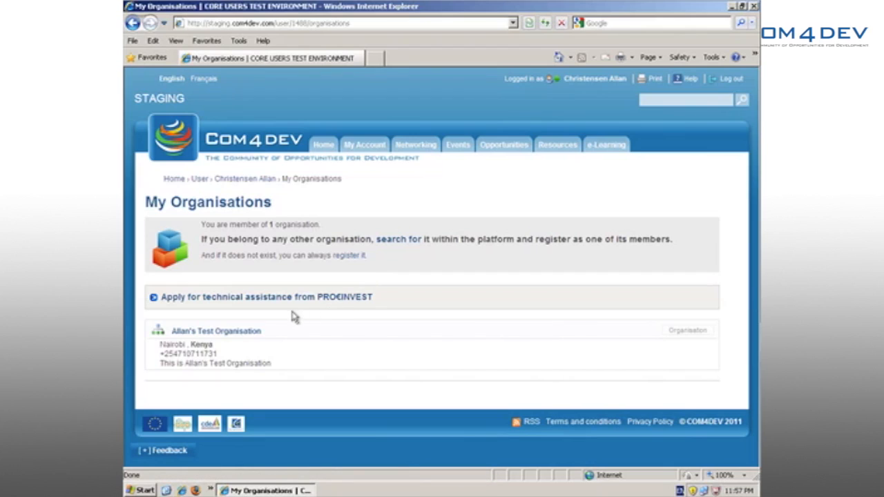
{"action": "left_click", "coordinate": [252, 334]}
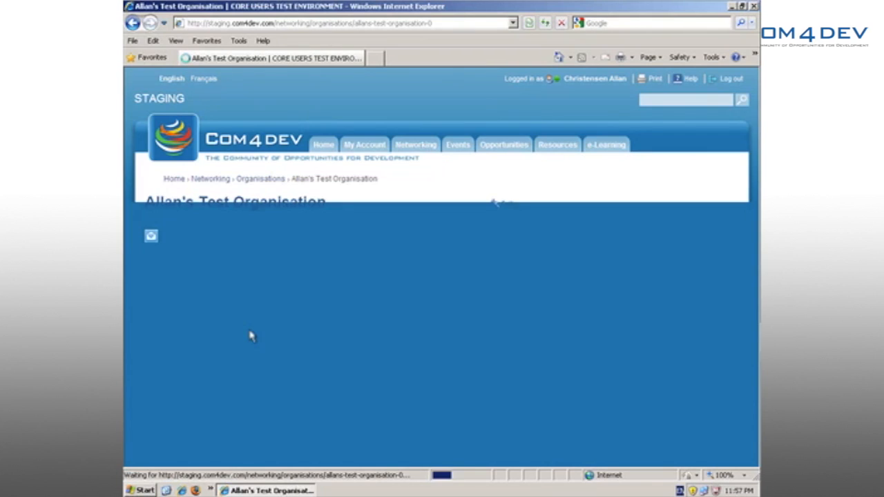
Open the organisation's import page for member companies and set the CSV delimiter to |.
{"action": "scroll", "coordinate": [509, 288], "scroll_direction": "down", "scroll_amount": 5}
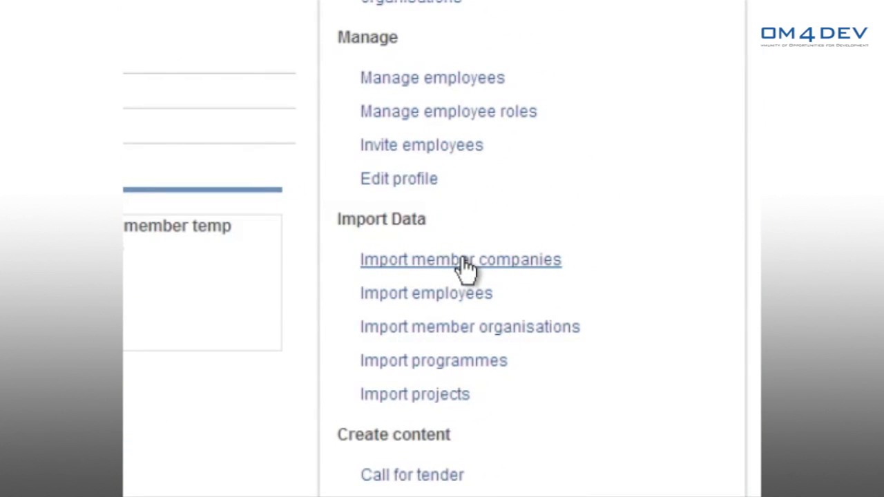
{"action": "left_click", "coordinate": [466, 266]}
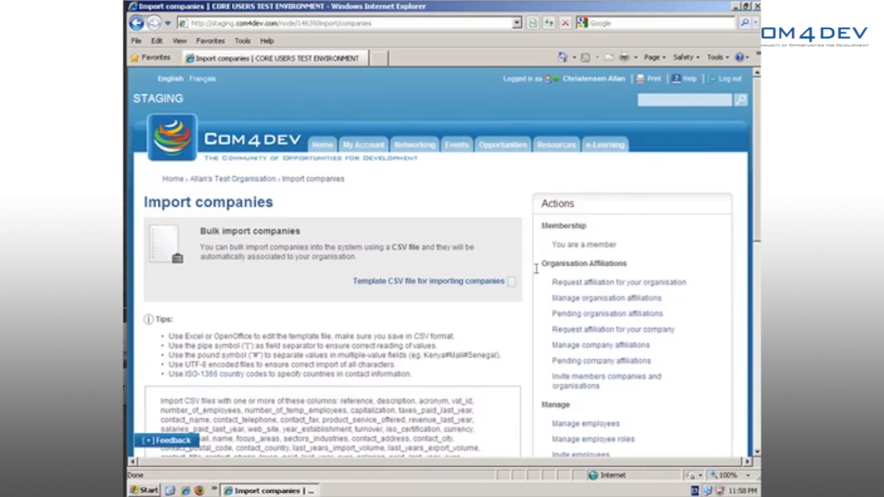
{"action": "scroll", "coordinate": [456, 325], "scroll_direction": "down", "scroll_amount": 5}
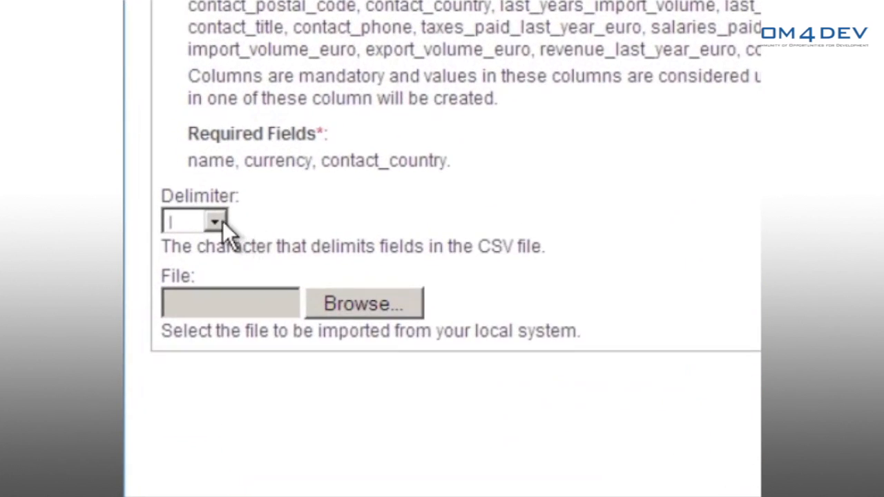
{"action": "left_click", "coordinate": [172, 295]}
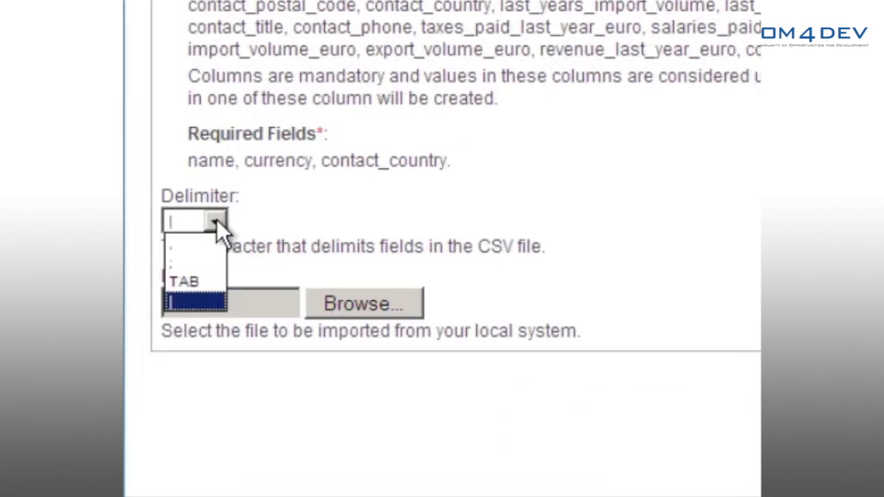
{"action": "left_click", "coordinate": [199, 295]}
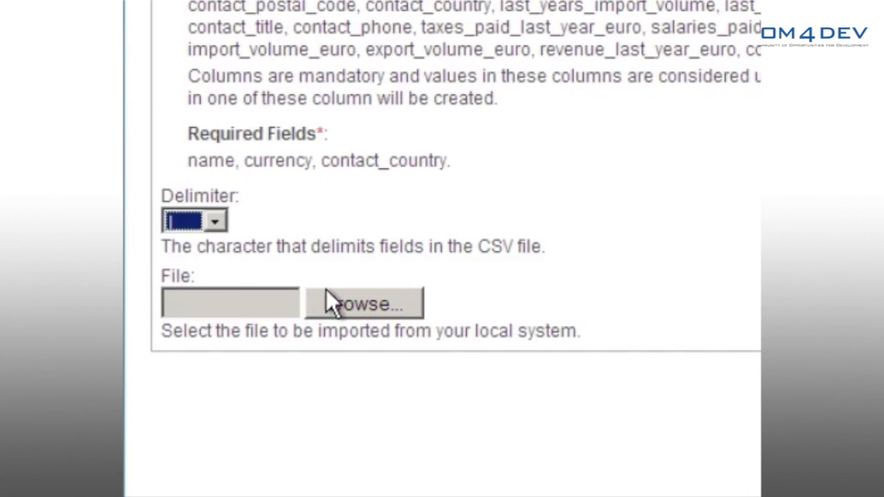
Select Members - for Com4Dev.csv from the desktop as the import file and run the company import.
{"action": "left_click", "coordinate": [348, 305]}
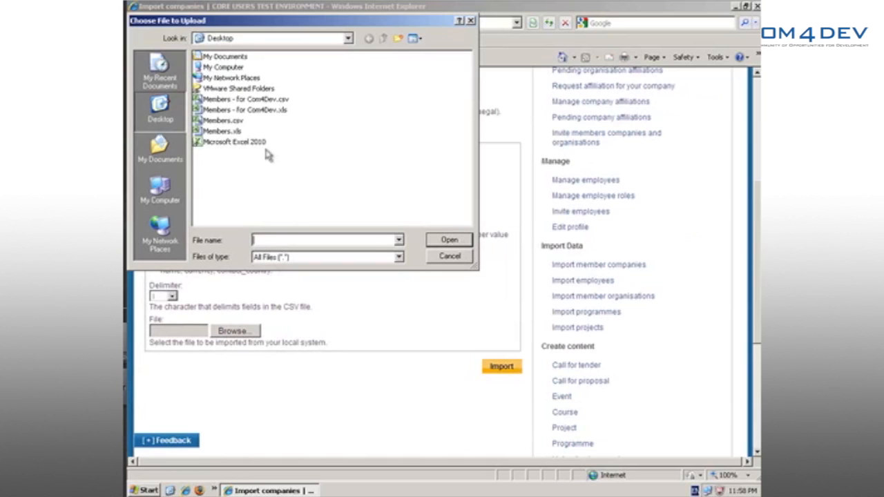
{"action": "left_click", "coordinate": [279, 101]}
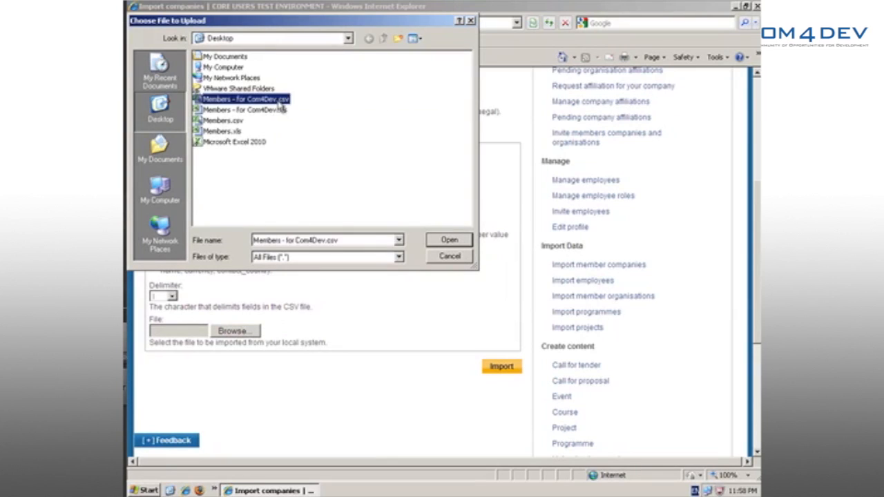
{"action": "left_click", "coordinate": [449, 240]}
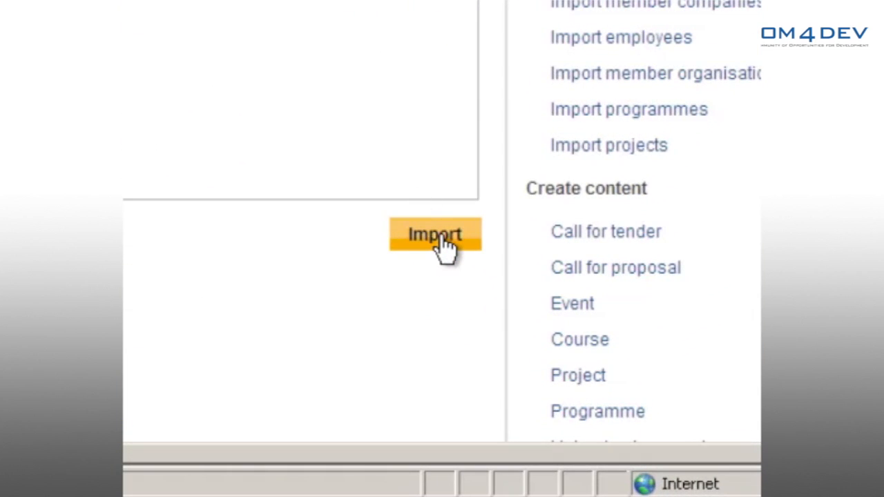
{"action": "left_click", "coordinate": [441, 237]}
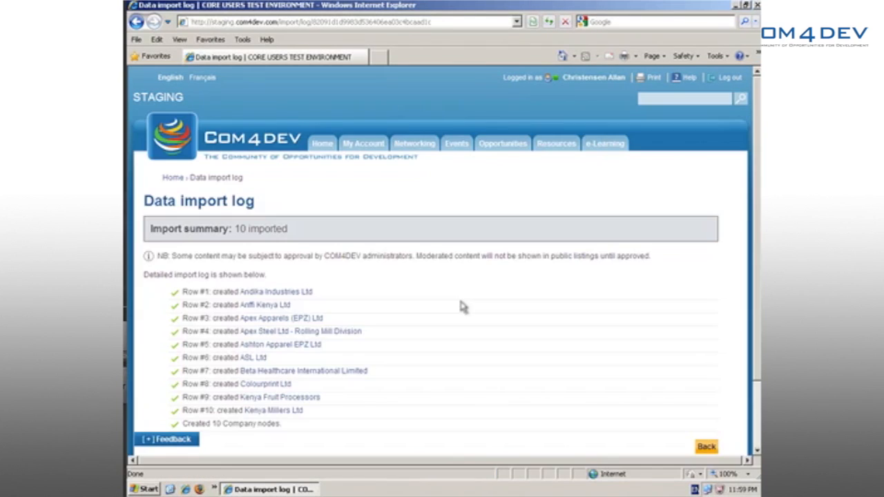
Review the data import log, return to the organisation's page and examine its indicators.
{"action": "scroll", "coordinate": [463, 308], "scroll_direction": "down", "scroll_amount": 3}
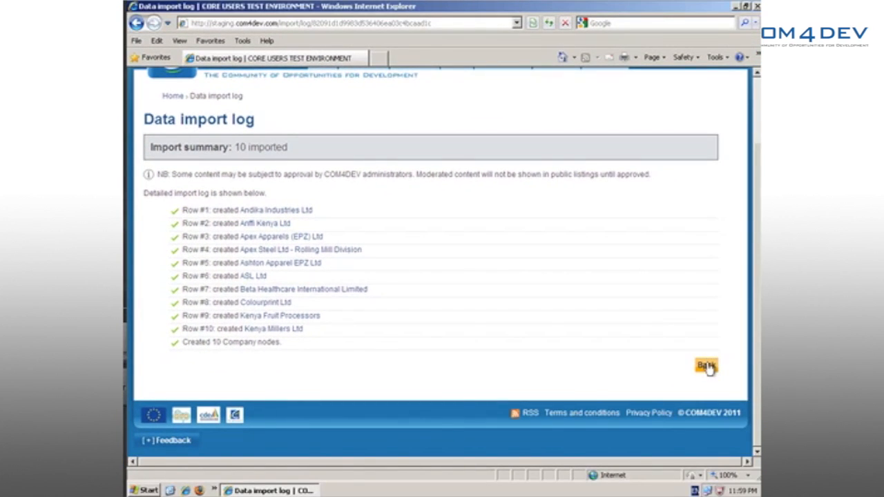
{"action": "left_click", "coordinate": [706, 366]}
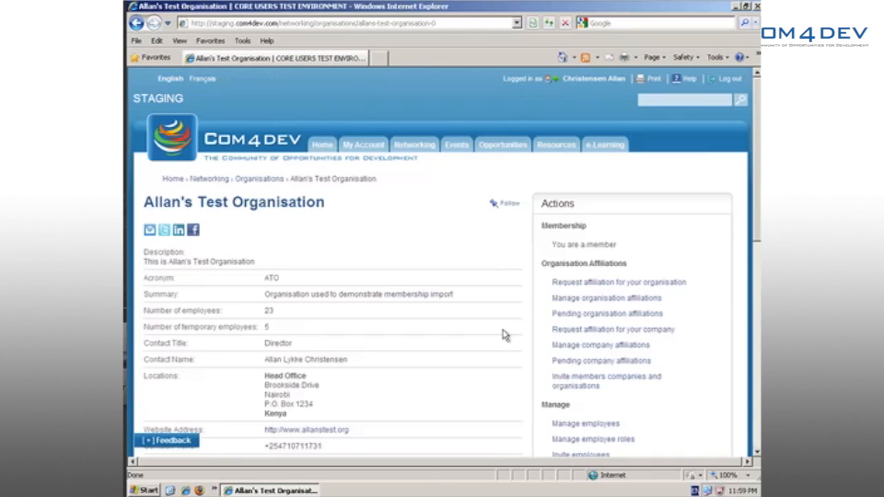
{"action": "scroll", "coordinate": [503, 335], "scroll_direction": "down", "scroll_amount": 10}
{"action": "scroll", "coordinate": [503, 335], "scroll_direction": "up", "scroll_amount": 10}
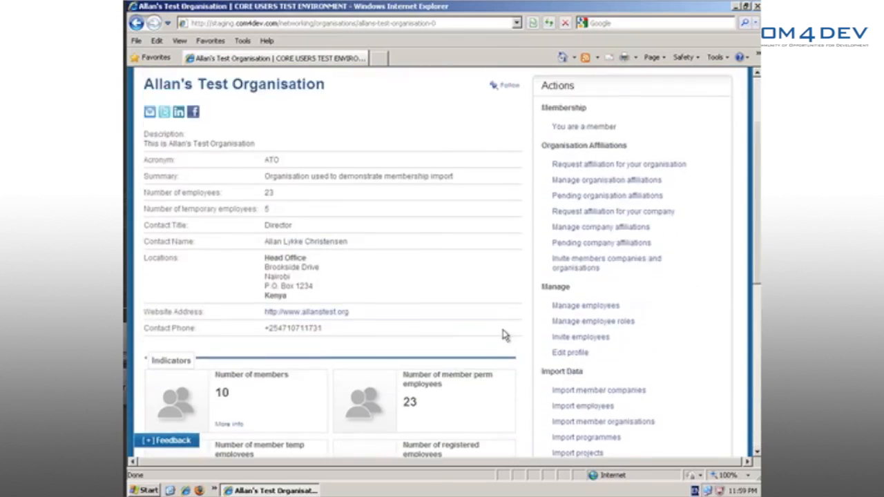
{"action": "scroll", "coordinate": [502, 335], "scroll_direction": "down", "scroll_amount": 8}
{"action": "scroll", "coordinate": [502, 335], "scroll_direction": "up", "scroll_amount": 2}
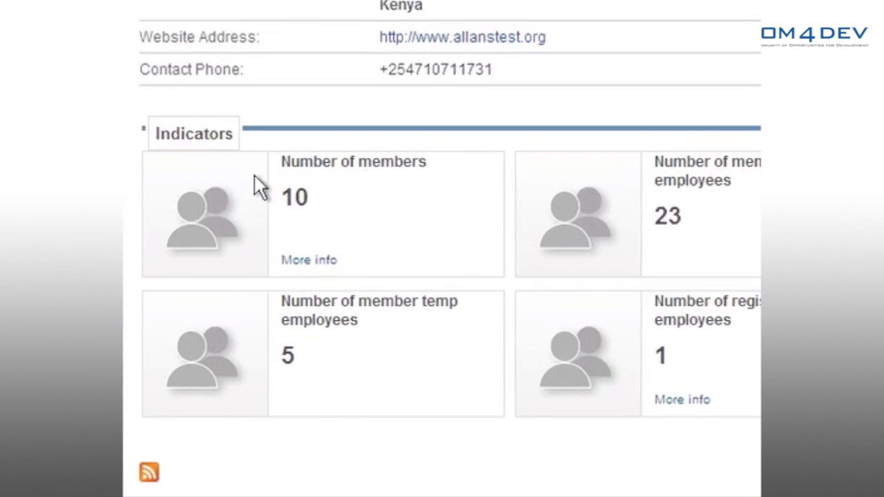
Open the details of the Number of members indicator and look through the list of related member companies.
{"action": "left_click", "coordinate": [310, 270]}
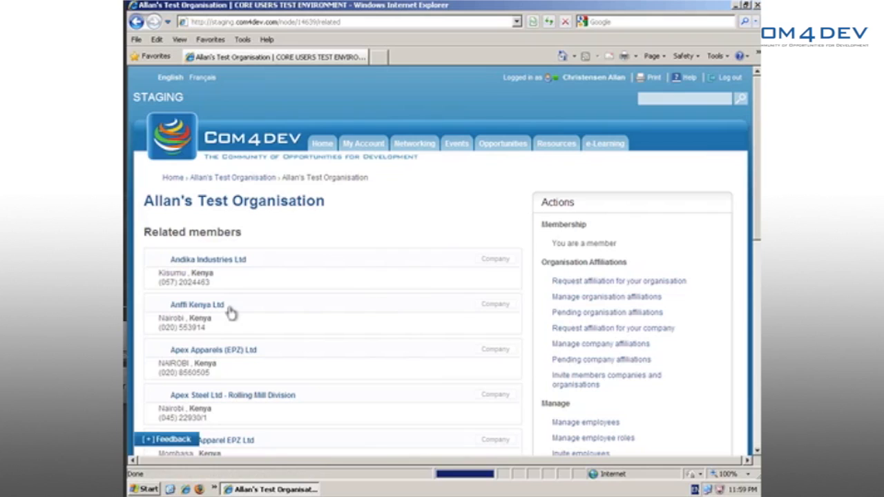
{"action": "scroll", "coordinate": [232, 313], "scroll_direction": "down", "scroll_amount": 5}
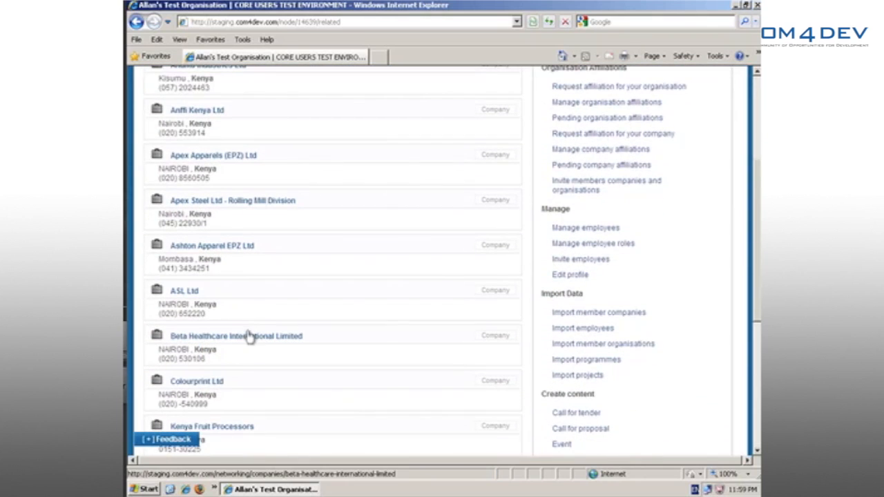
{"action": "scroll", "coordinate": [250, 339], "scroll_direction": "down", "scroll_amount": 3}
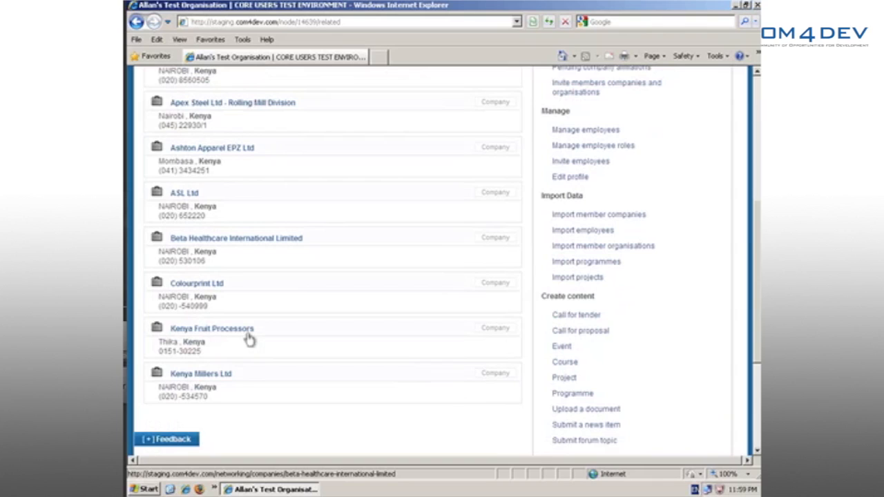
Open the Beta Healthcare International Limited company page and look over its contact details and indicators.
{"action": "left_click", "coordinate": [276, 247]}
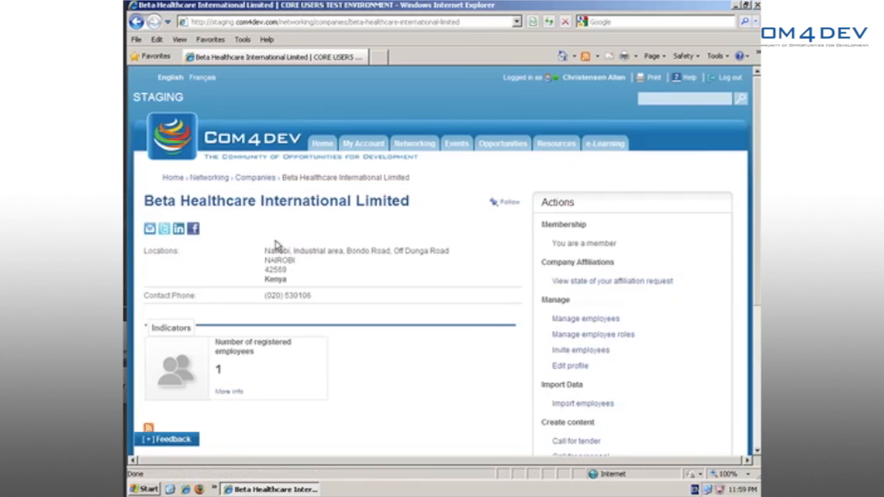
{"action": "scroll", "coordinate": [275, 243], "scroll_direction": "down", "scroll_amount": 3}
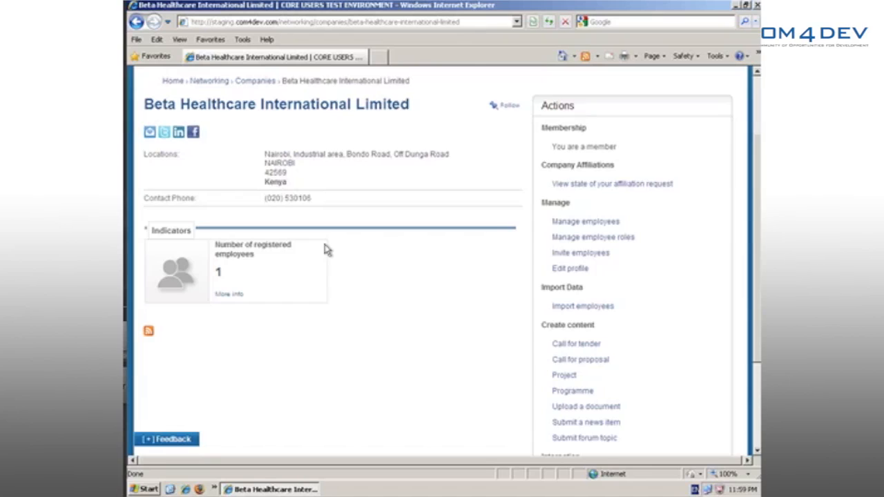
{"action": "scroll", "coordinate": [328, 250], "scroll_direction": "up", "scroll_amount": 3}
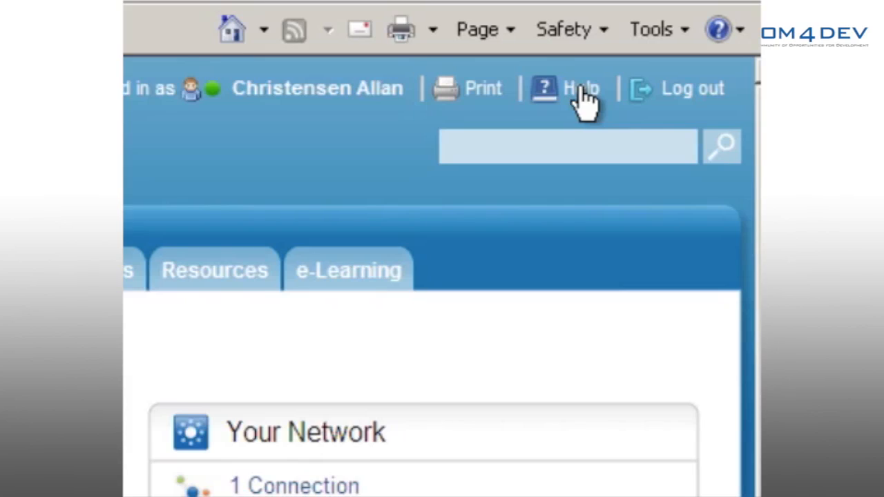
Open the Com4dev online user manual from the site's home page.
{"action": "left_click", "coordinate": [581, 90]}
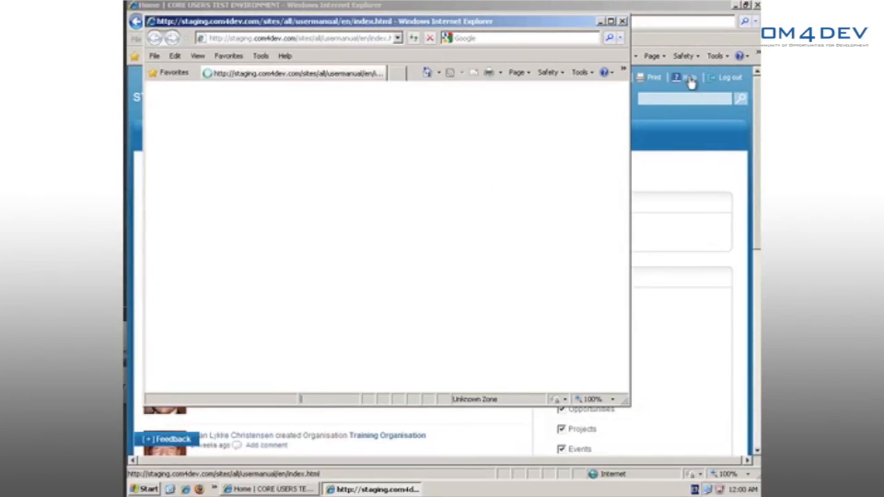